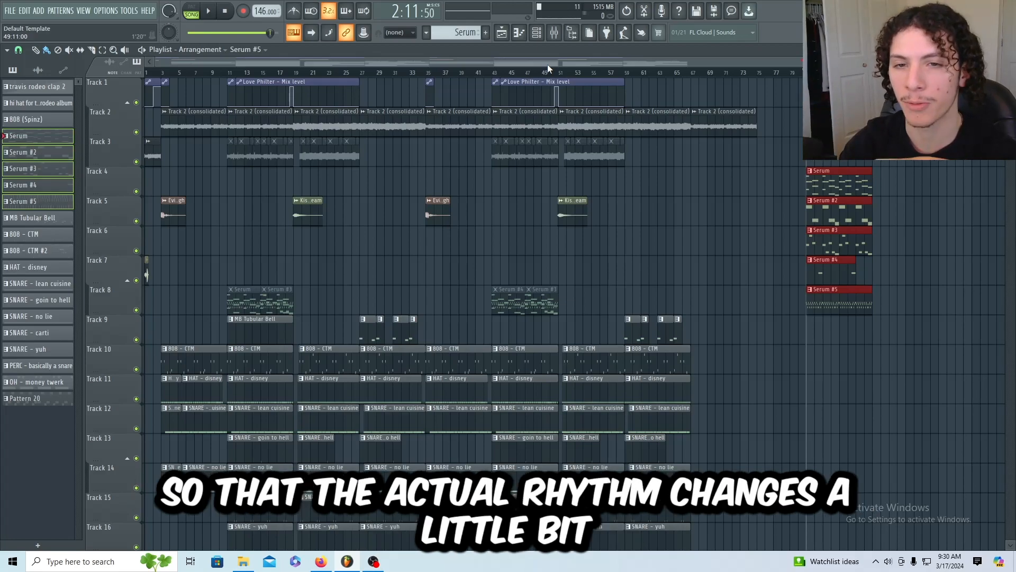
Examine the Serum #3 and Serum #4 melody notes in the piano roll, highlighting the Serum #3 phrase in bars 3 and 4
{"action": "key", "text": "F7"}
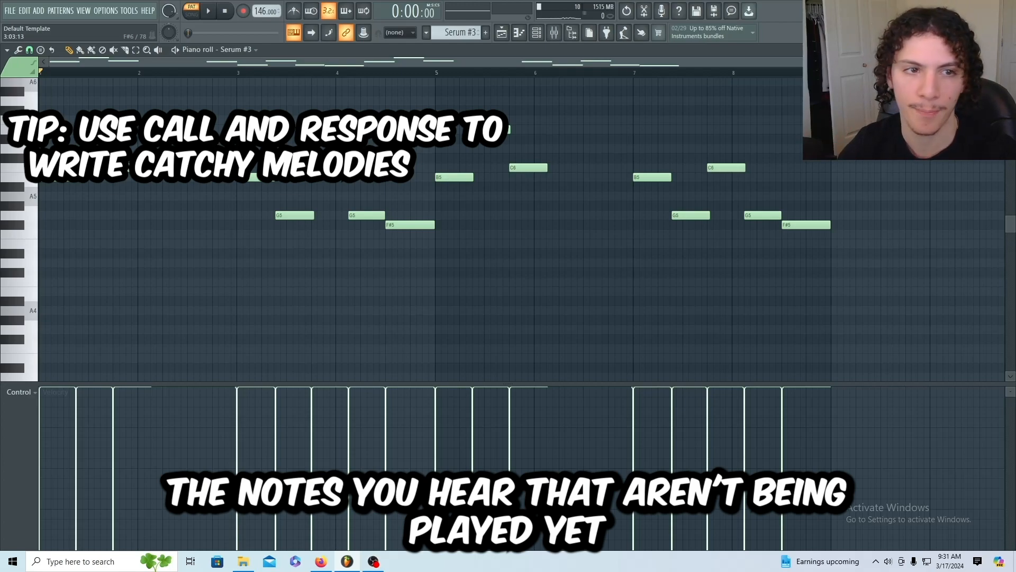
{"action": "mouse_move", "coordinate": [431, 30]}
{"action": "left_mouse_down"}
{"action": "mouse_move", "coordinate": [159, 41]}
{"action": "mouse_move", "coordinate": [57, 61]}
{"action": "mouse_move", "coordinate": [430, 19]}
{"action": "left_mouse_up"}
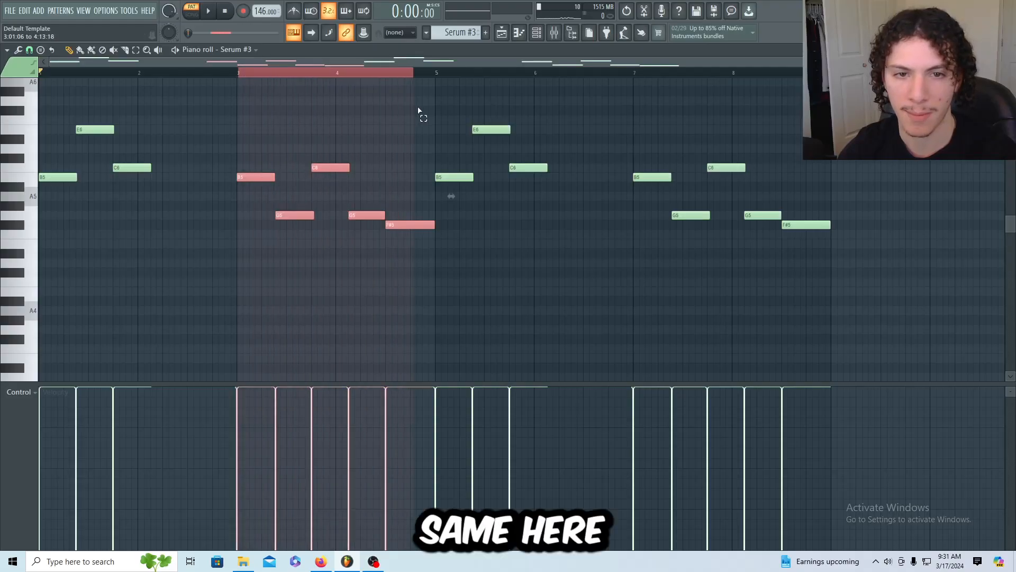
{"action": "left_click_drag", "start_coordinate": [417, 113], "coordinate": [343, 108]}
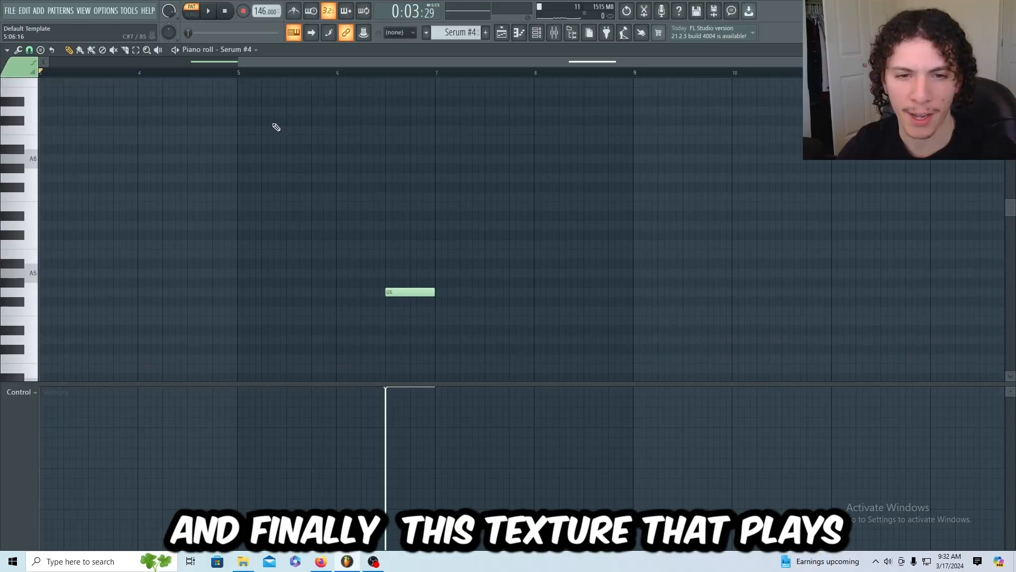
{"action": "scroll", "coordinate": [277, 127], "scroll_direction": "down", "scroll_amount": 1}
{"action": "left_click_drag", "start_coordinate": [474, 60], "coordinate": [43, 77]}
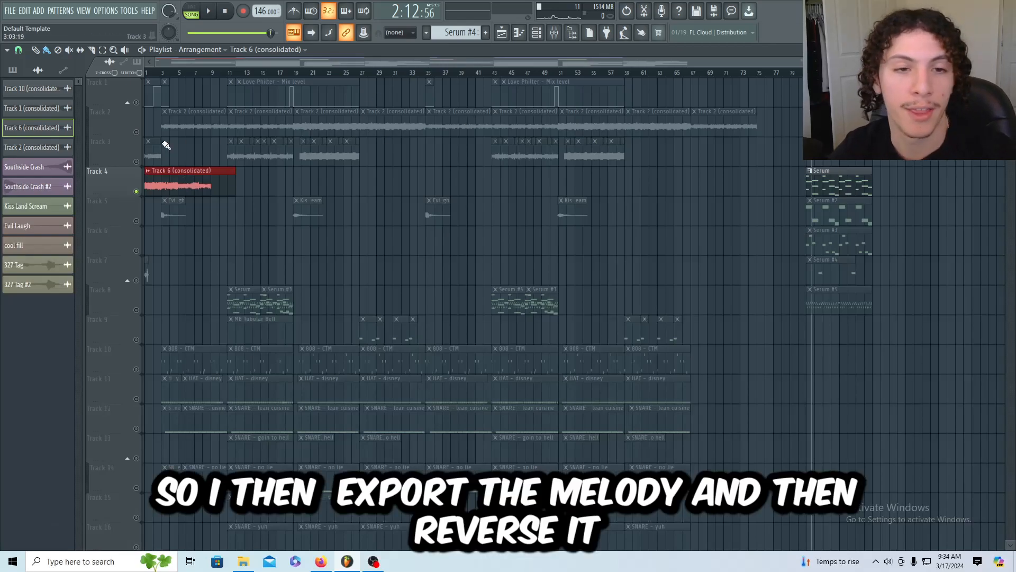
Open the Track 6 (consolidated) audio clip on Track 4 for inspection
{"action": "double_click", "coordinate": [177, 191]}
{"action": "right_click", "coordinate": [416, 221]}
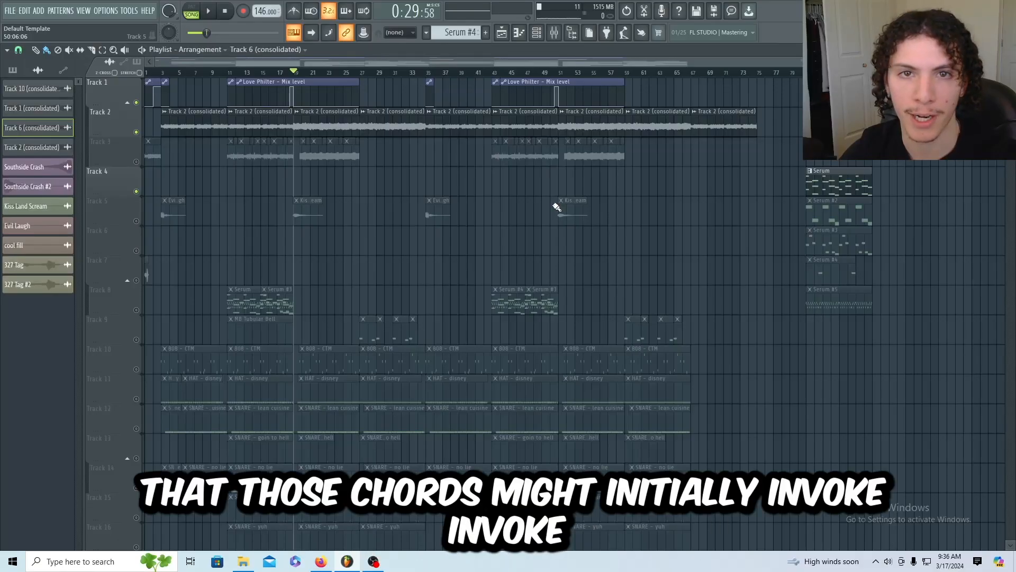
Review the 808 - CTM pattern's notes in the piano roll and switch playback to pattern mode
{"action": "scroll", "coordinate": [215, 219], "scroll_direction": "down", "scroll_amount": 5}
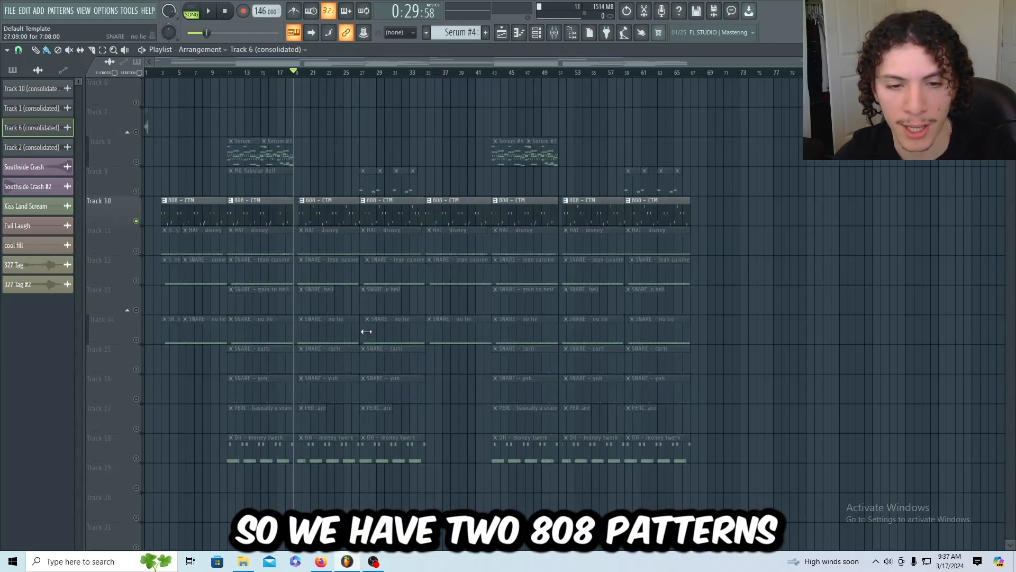
{"action": "scroll", "coordinate": [369, 333], "scroll_direction": "up", "scroll_amount": 5}
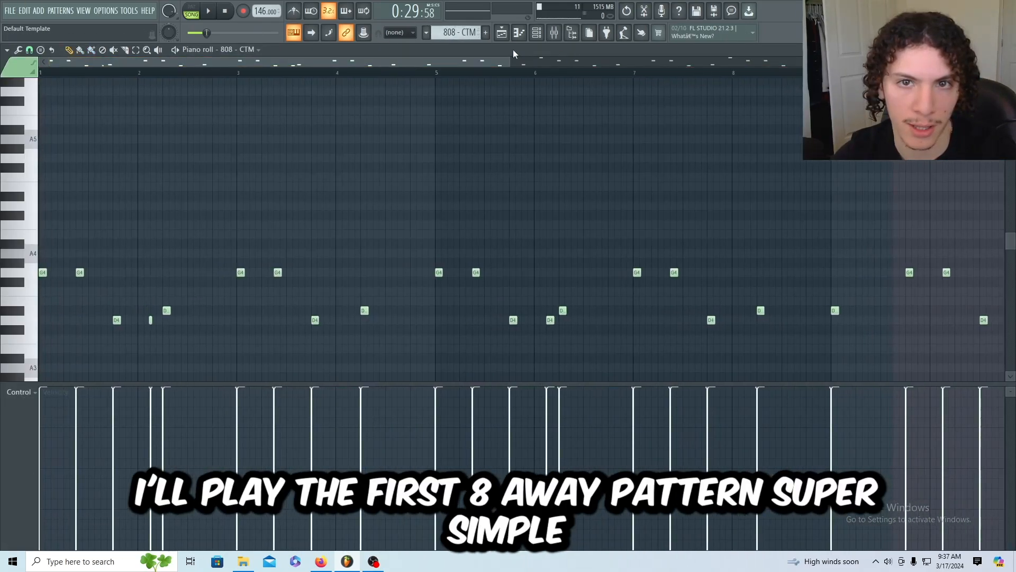
{"action": "left_click", "coordinate": [504, 40]}
{"action": "double_click", "coordinate": [271, 318]}
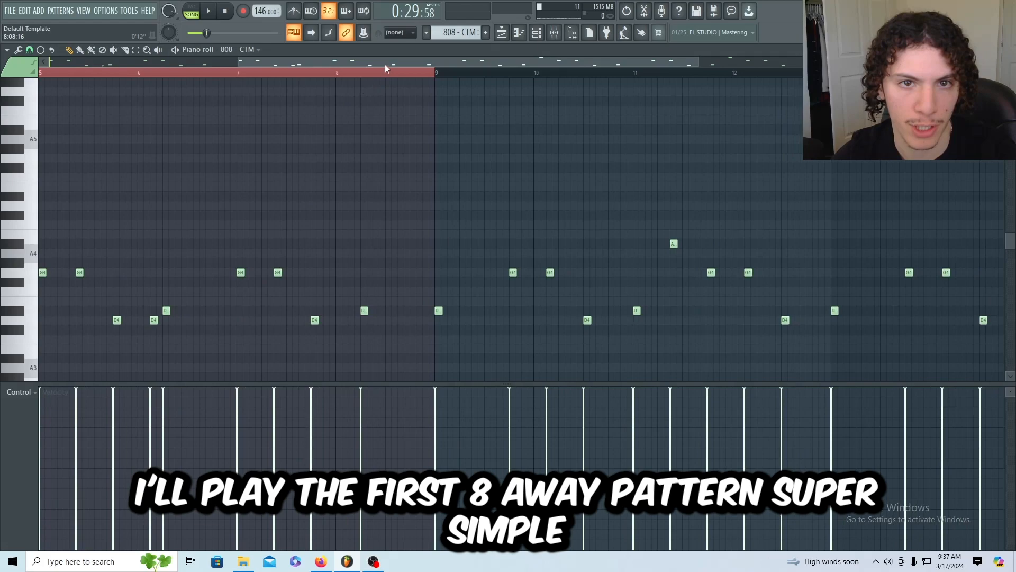
{"action": "left_click_drag", "start_coordinate": [386, 64], "coordinate": [61, 3]}
{"action": "left_click", "coordinate": [190, 11]}
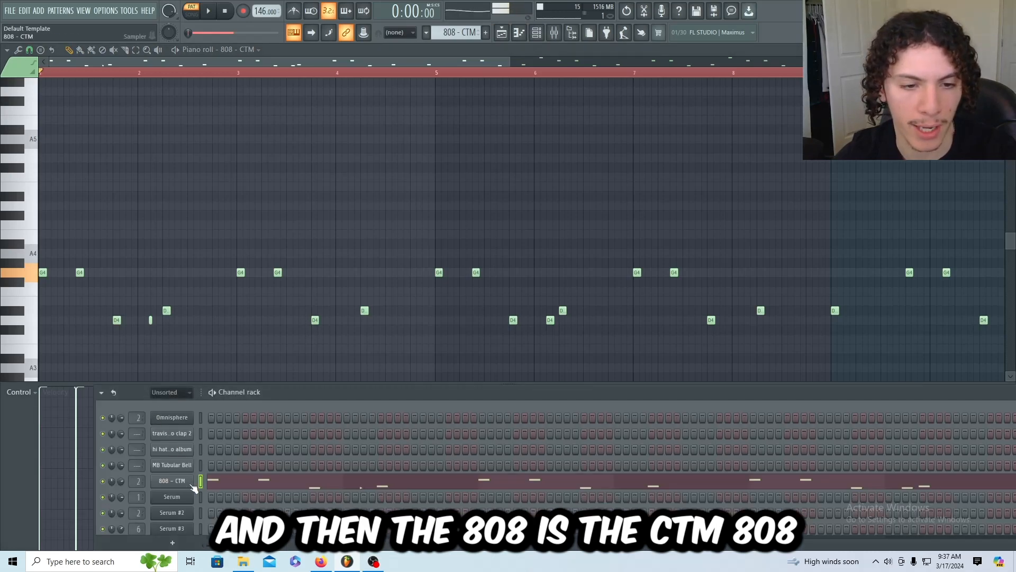
Inspect the 808 - CTM channel's sample settings and the Ozone Pro Imager on the 808 mixer track
{"action": "left_click", "coordinate": [191, 483]}
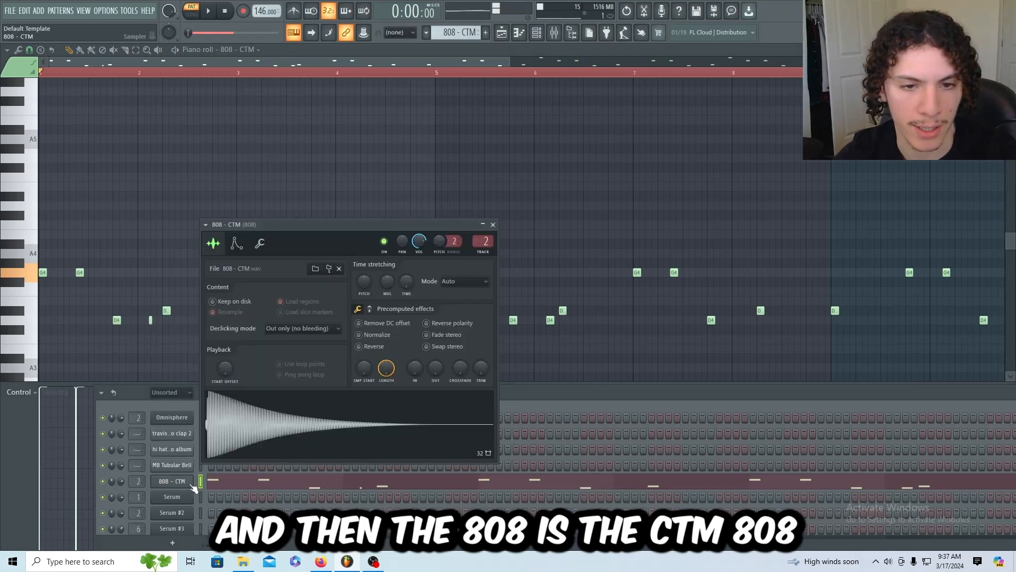
{"action": "left_click", "coordinate": [554, 33]}
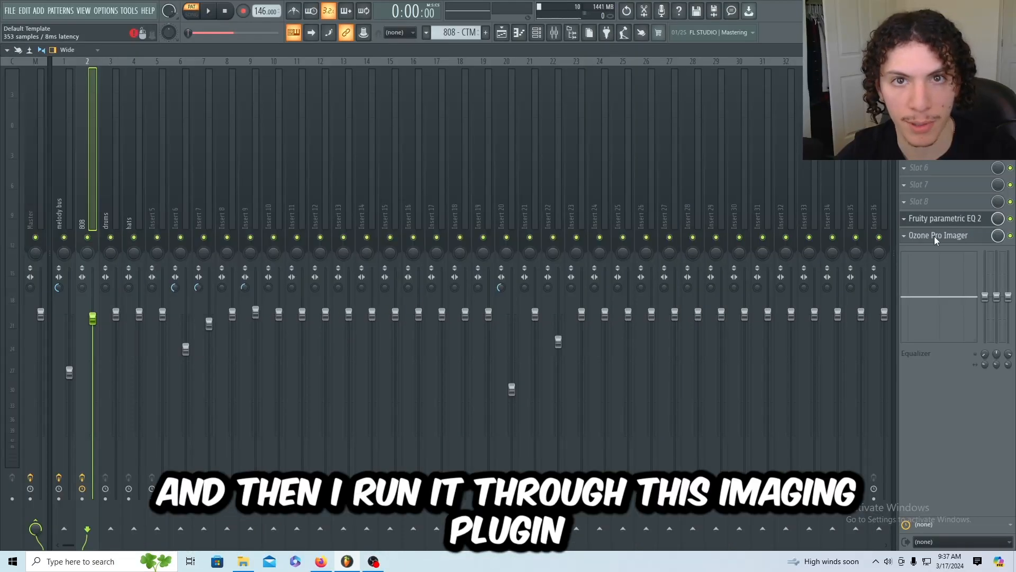
{"action": "left_click", "coordinate": [935, 237]}
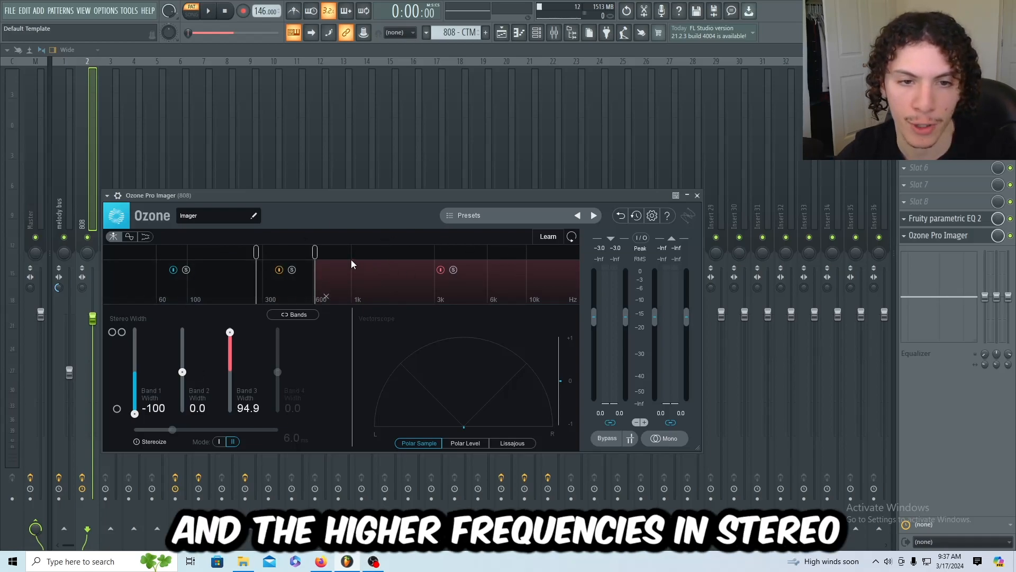
{"action": "left_click", "coordinate": [698, 195]}
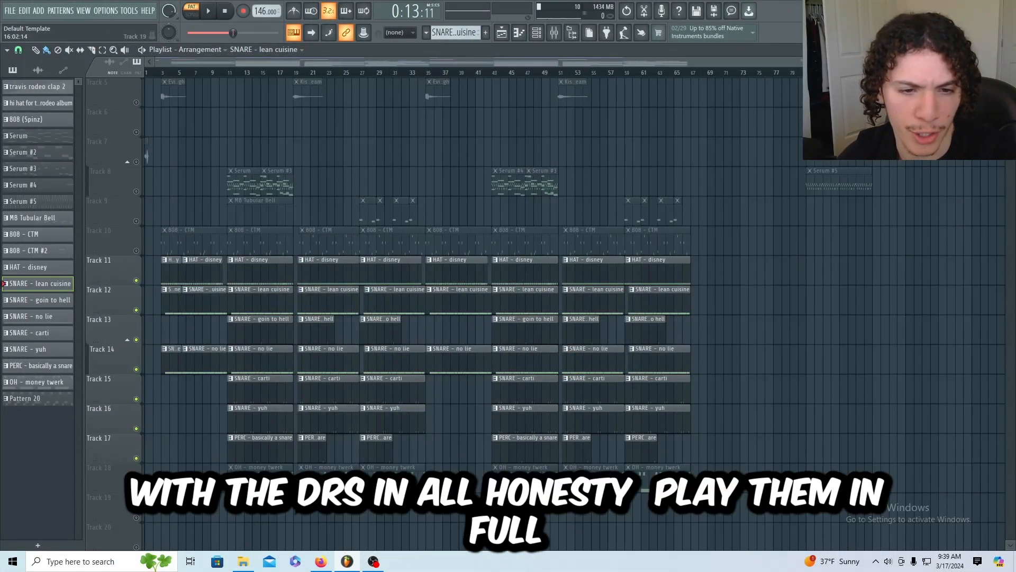
Unmute Track 18 with the OH - money twerk clips and cue the arrangement around bar 11
{"action": "left_click", "coordinate": [136, 487]}
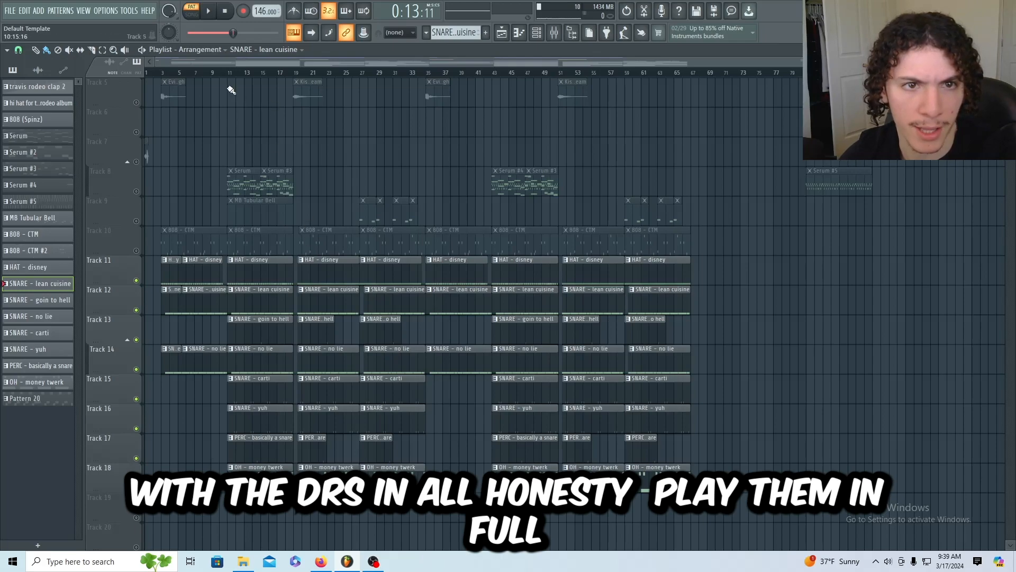
{"action": "left_click_drag", "start_coordinate": [235, 77], "coordinate": [291, 75]}
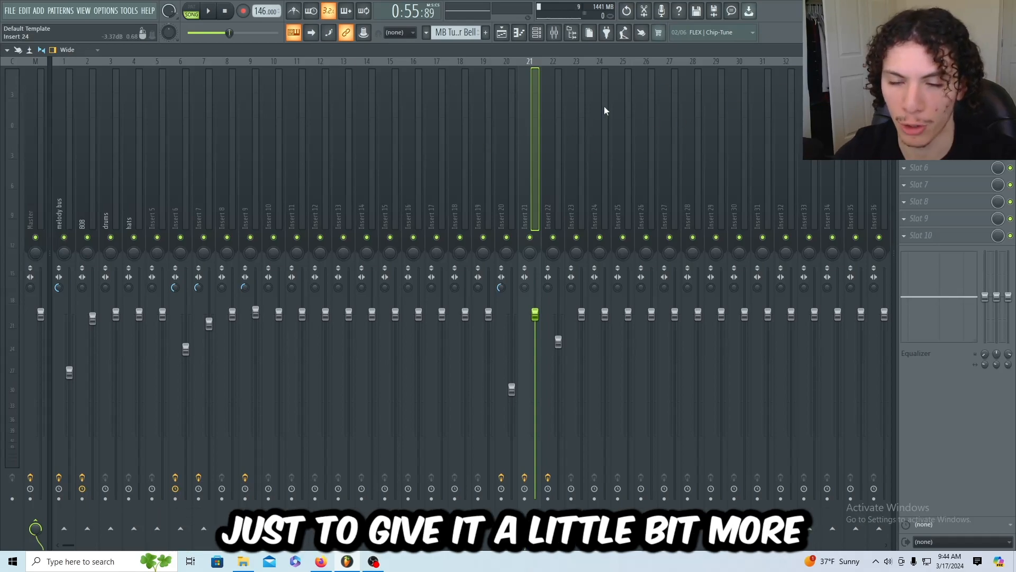
Open the Fruity parametric EQ 2 on mixer Insert 22 for inspection
{"action": "left_click", "coordinate": [551, 183]}
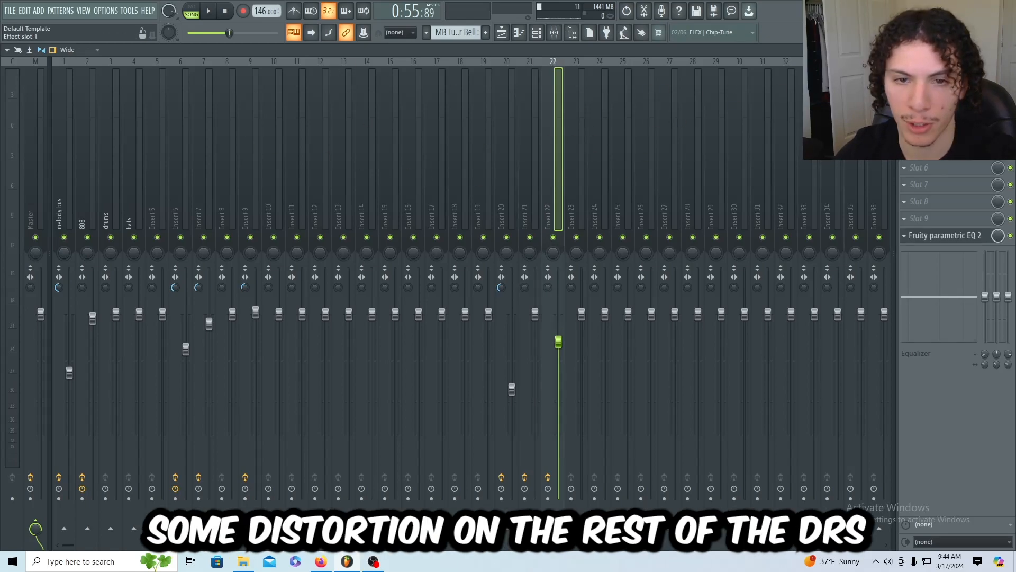
{"action": "left_click", "coordinate": [964, 242]}
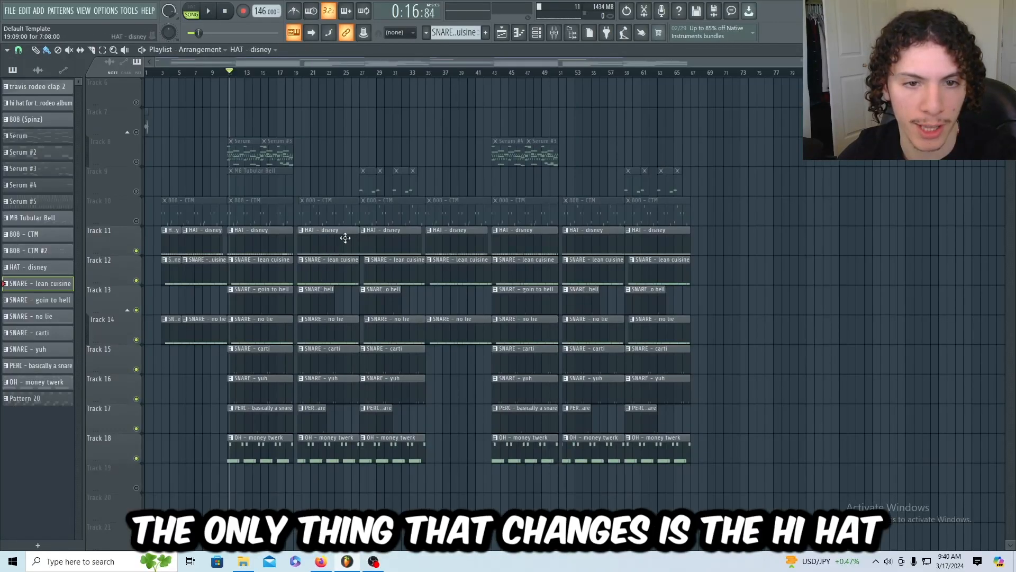
Compare the HAT - disney pattern's note sections in the piano roll, and place the arrangement playhead at bar 27
{"action": "double_click", "coordinate": [346, 235]}
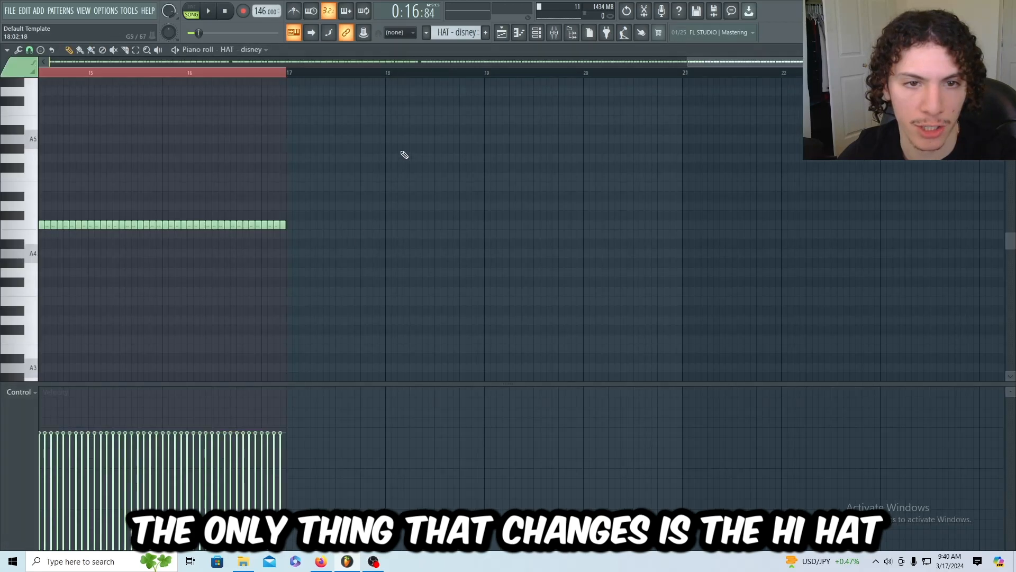
{"action": "left_click_drag", "start_coordinate": [686, 62], "coordinate": [260, 90]}
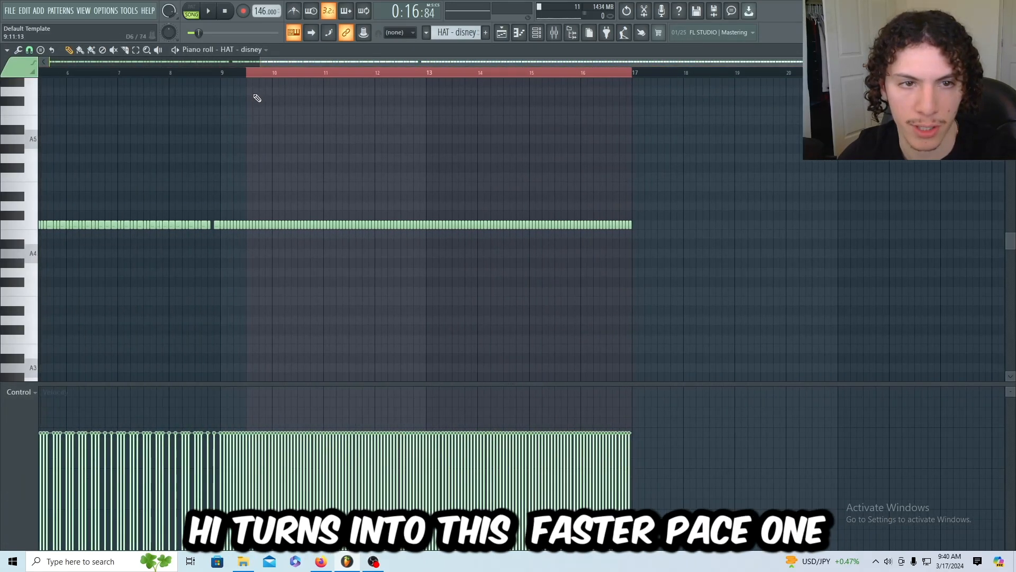
{"action": "left_click", "coordinate": [506, 33]}
{"action": "left_click", "coordinate": [360, 72]}
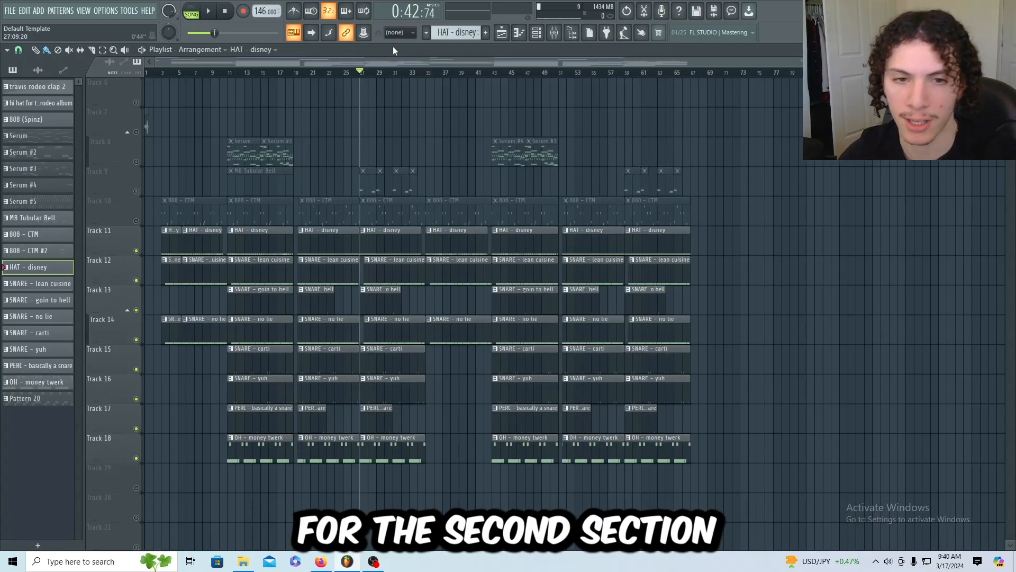
Examine the MB Tubular Bell notes of the Track 9 clip at bar 27 in the piano roll
{"action": "scroll", "coordinate": [449, 162], "scroll_direction": "up", "scroll_amount": 2}
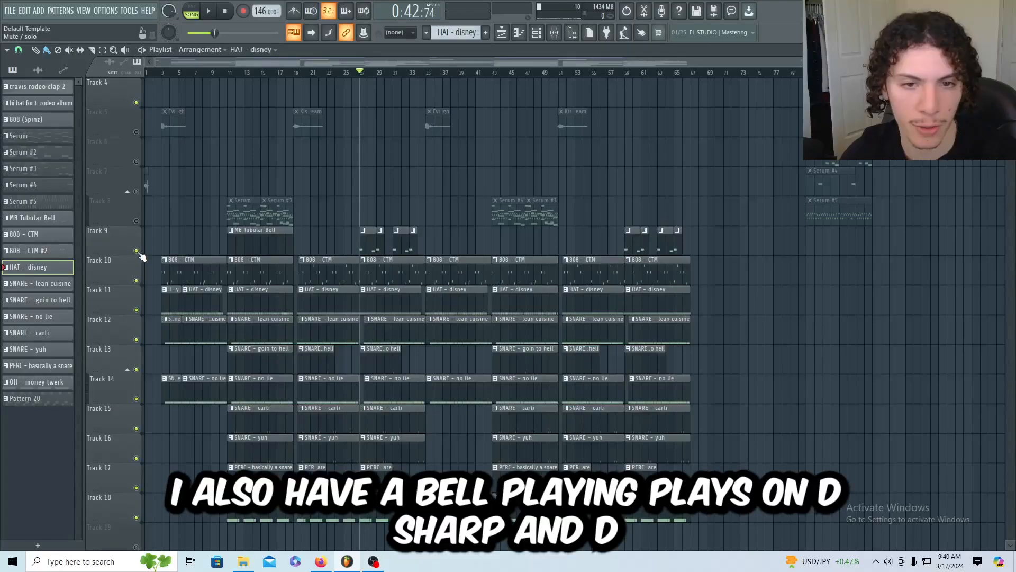
{"action": "double_click", "coordinate": [375, 247]}
{"action": "left_click_drag", "start_coordinate": [478, 61], "coordinate": [316, 58]}
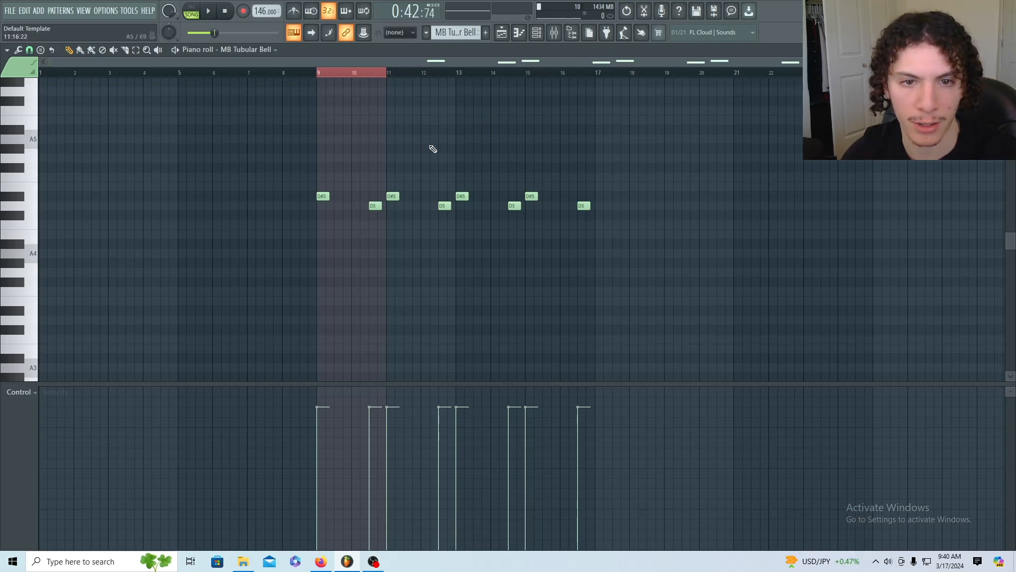
{"action": "left_click", "coordinate": [524, 33]}
Play back the arrangement and review its sections, moving the playhead to bar 19 and on to bar 35
{"action": "key", "text": "space"}
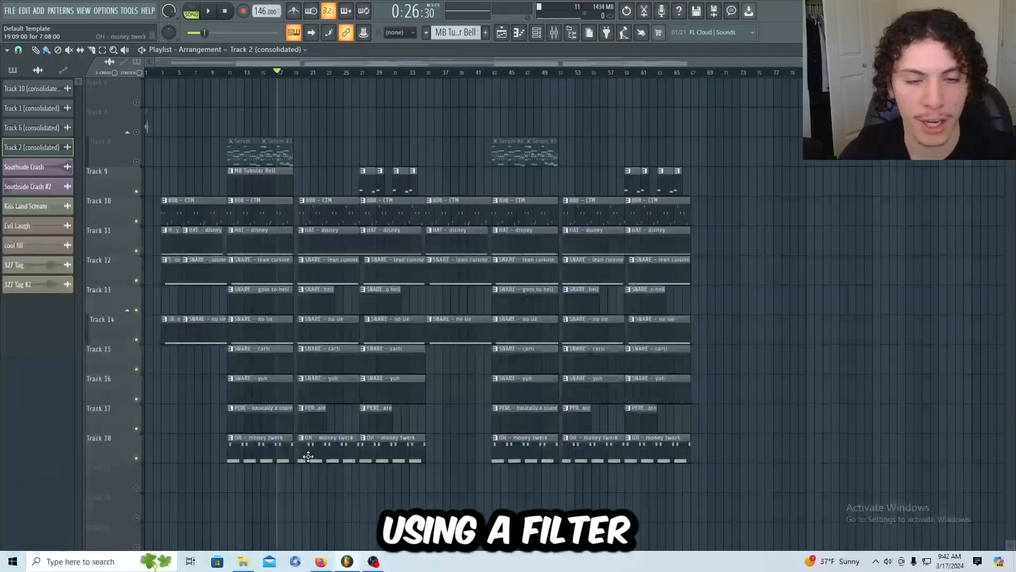
{"action": "scroll", "coordinate": [308, 432], "scroll_direction": "up", "scroll_amount": 4}
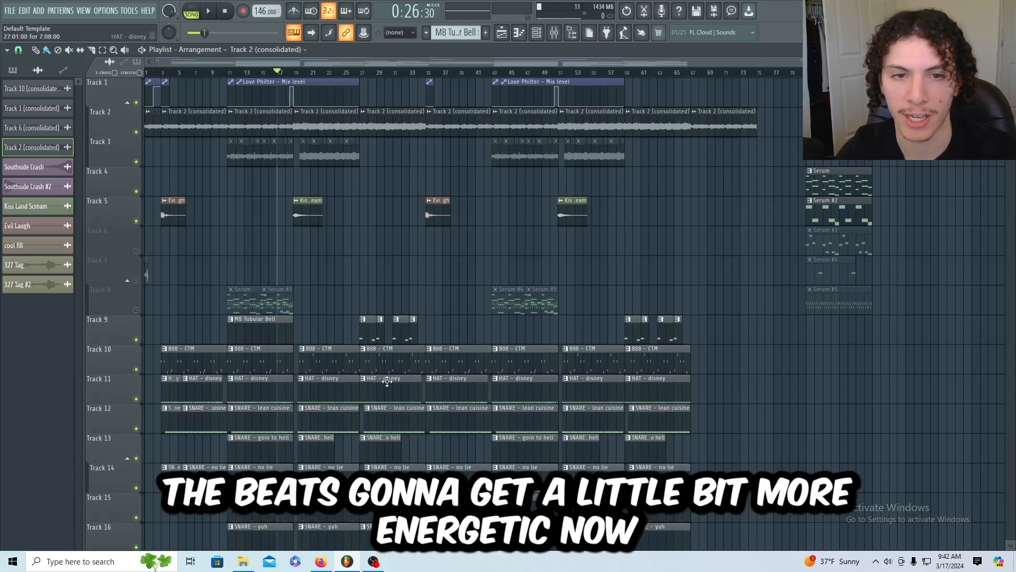
{"action": "key", "text": "space"}
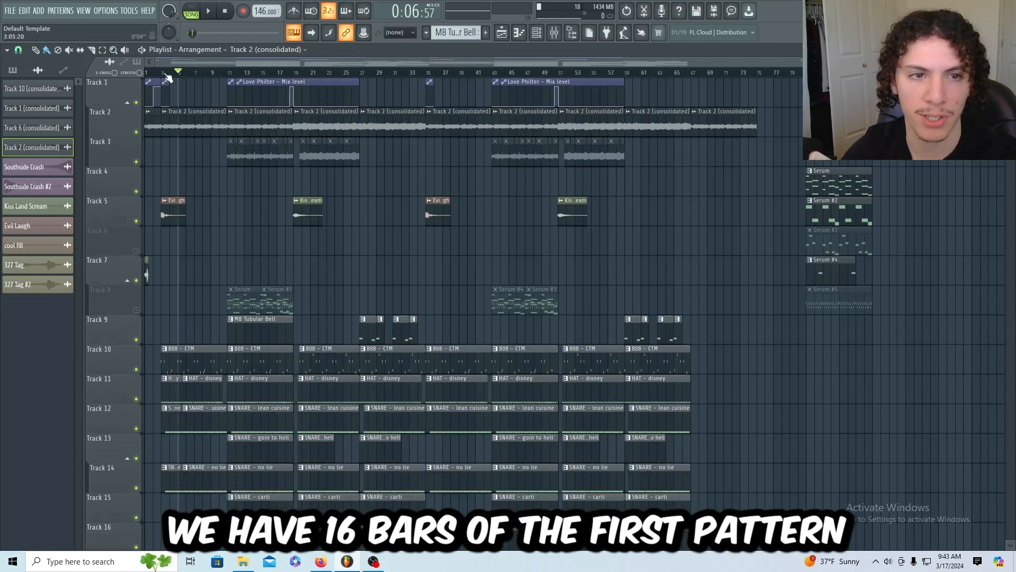
{"action": "left_click", "coordinate": [299, 73]}
{"action": "left_click", "coordinate": [426, 74]}
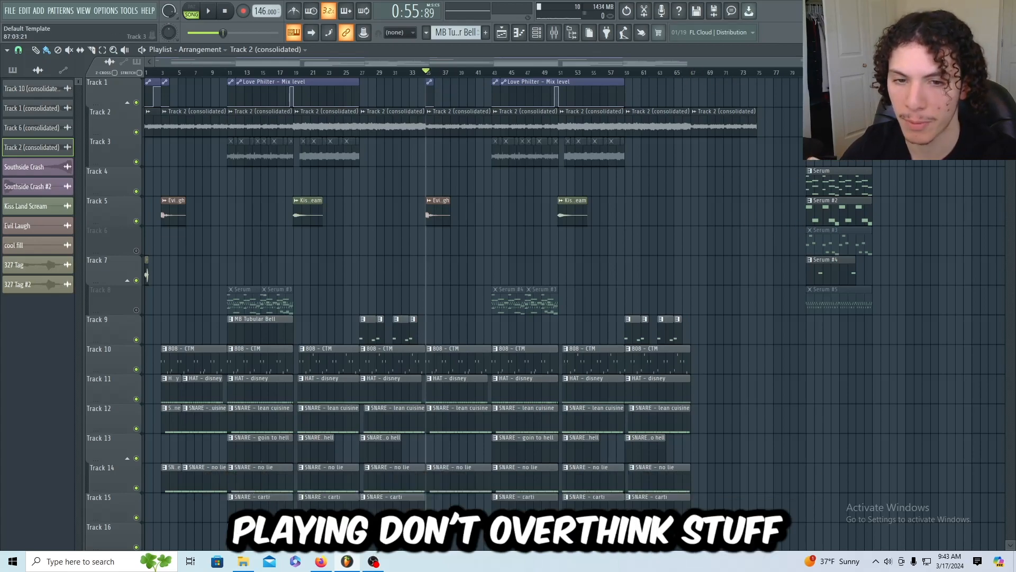
Delete the five unused Serum to Serum #5 clips beyond the end of the song on Tracks 4 to 8
{"action": "right_click", "coordinate": [862, 177]}
{"action": "right_click", "coordinate": [861, 208]}
{"action": "right_click", "coordinate": [862, 237]}
{"action": "right_click", "coordinate": [862, 267]}
{"action": "right_click", "coordinate": [861, 296]}
Inspect the melody bus effects in the mixer, including Portal_2 and the two Fruity parametric EQ 2 instances
{"action": "key", "text": "F9"}
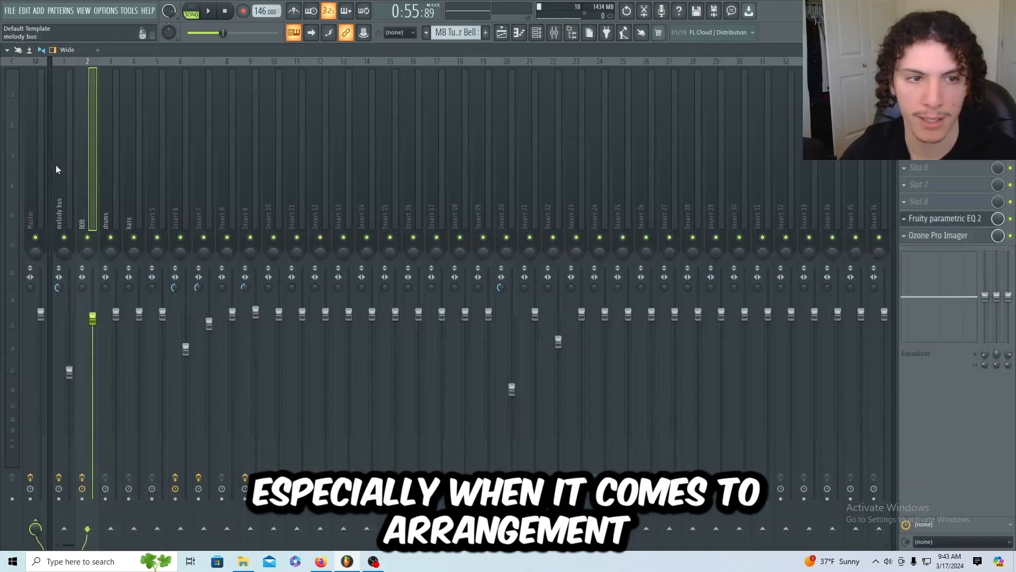
{"action": "left_click", "coordinate": [942, 100]}
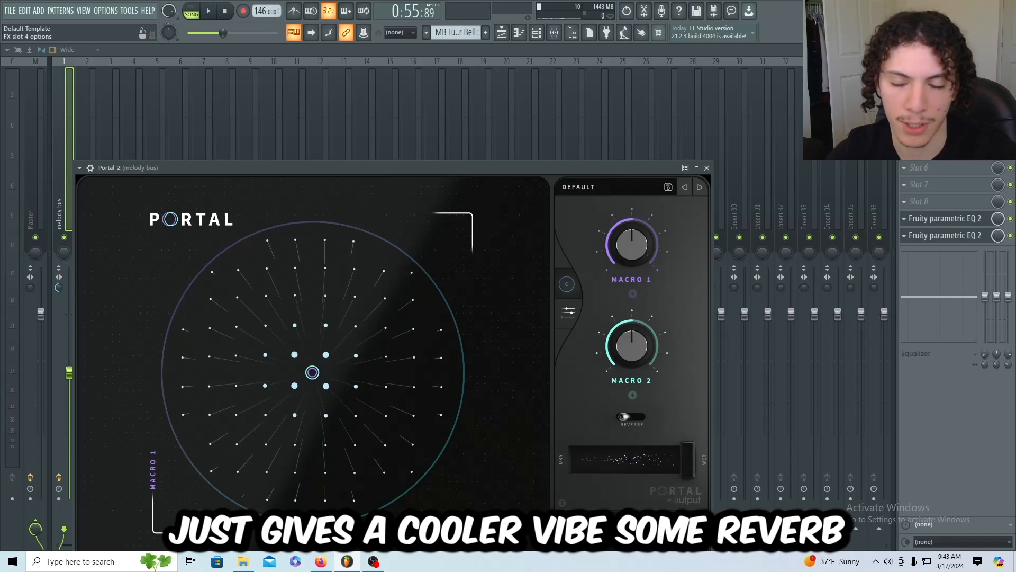
{"action": "left_click", "coordinate": [942, 100]}
{"action": "left_click", "coordinate": [942, 117]}
{"action": "left_click", "coordinate": [942, 218]}
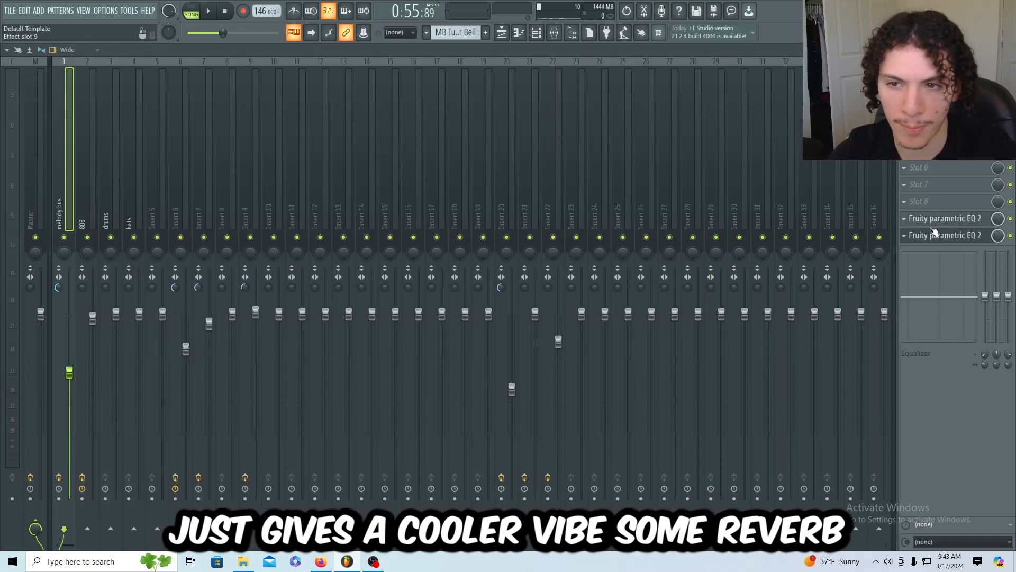
{"action": "left_click", "coordinate": [926, 238]}
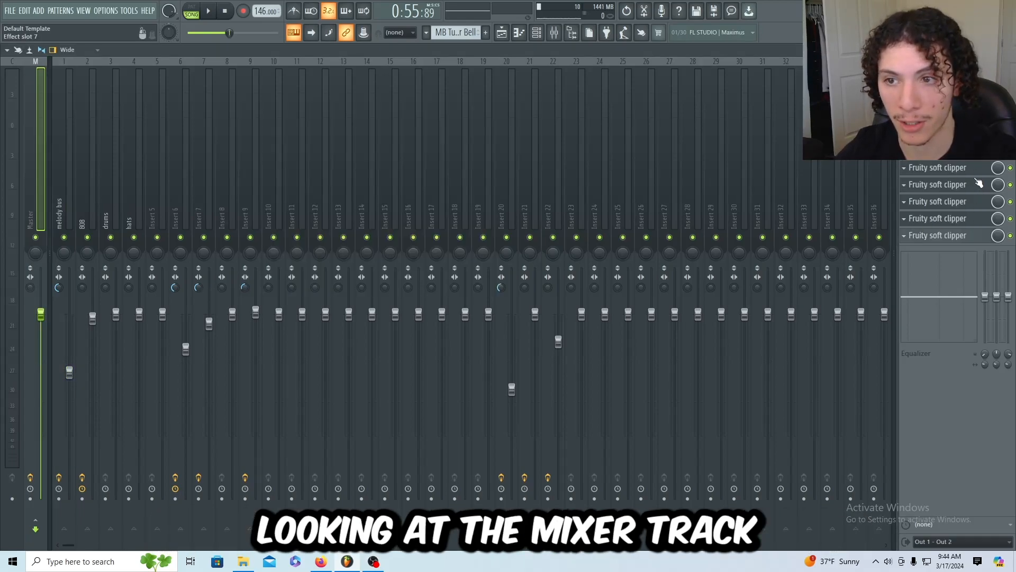
Inspect the settings of the Fruity soft clippers in slots 6 to 10 of the Master track
{"action": "left_click", "coordinate": [974, 181]}
{"action": "left_click", "coordinate": [965, 173]}
{"action": "left_click", "coordinate": [948, 205]}
{"action": "left_click", "coordinate": [944, 219]}
{"action": "left_click", "coordinate": [944, 238]}
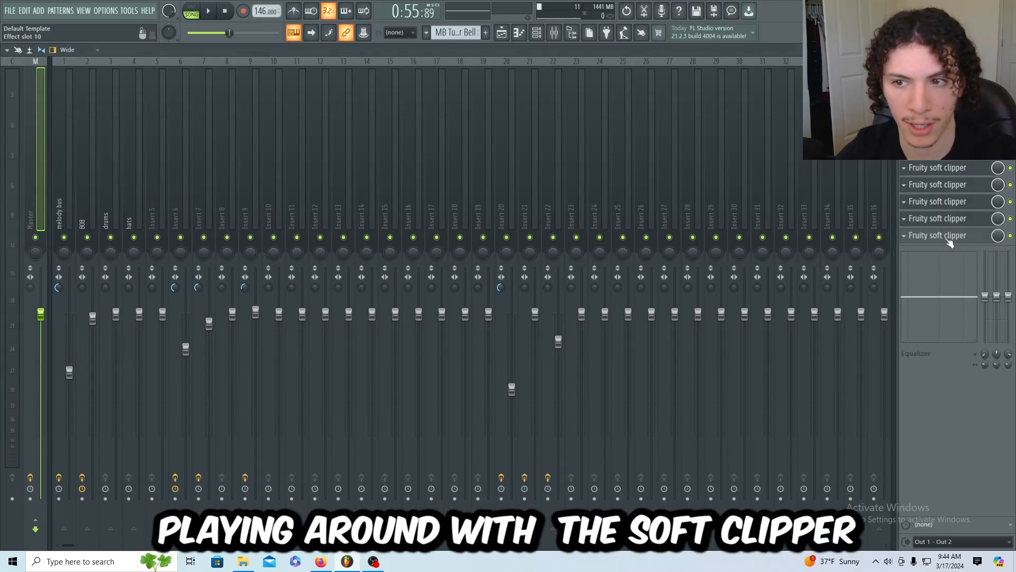
{"action": "left_click", "coordinate": [946, 238]}
{"action": "left_click", "coordinate": [946, 221]}
{"action": "left_click", "coordinate": [959, 239]}
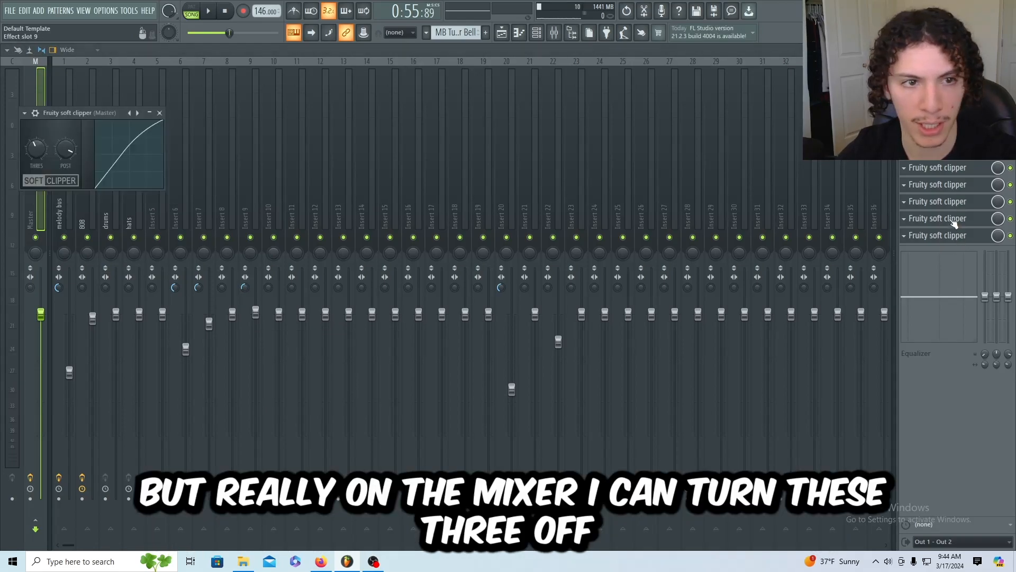
Disable the Master track's Fruity soft clippers in slots 6 to 8 and check the ones in slots 9 and 10
{"action": "left_click", "coordinate": [1010, 201]}
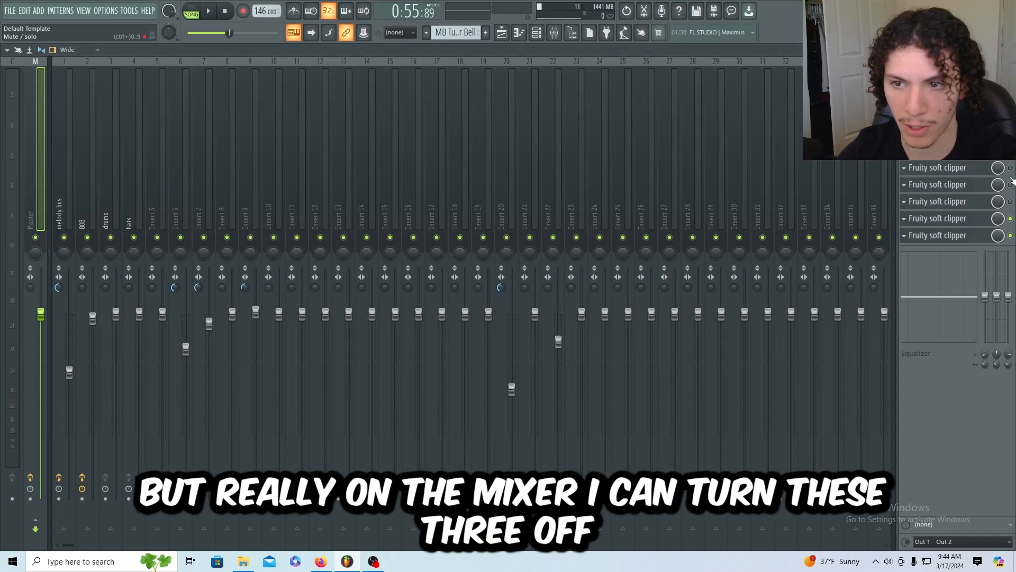
{"action": "left_click", "coordinate": [960, 231]}
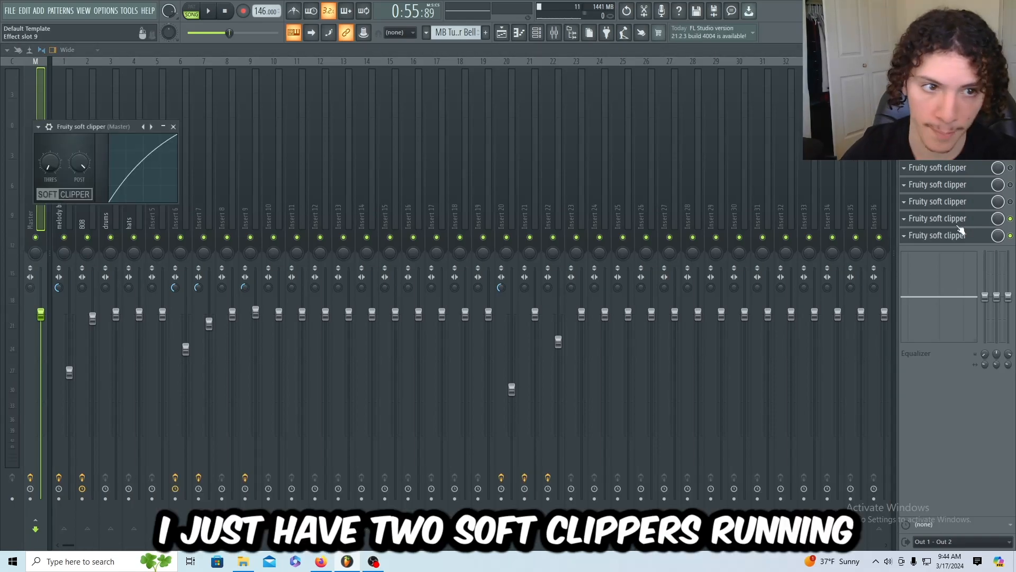
{"action": "left_click", "coordinate": [914, 239]}
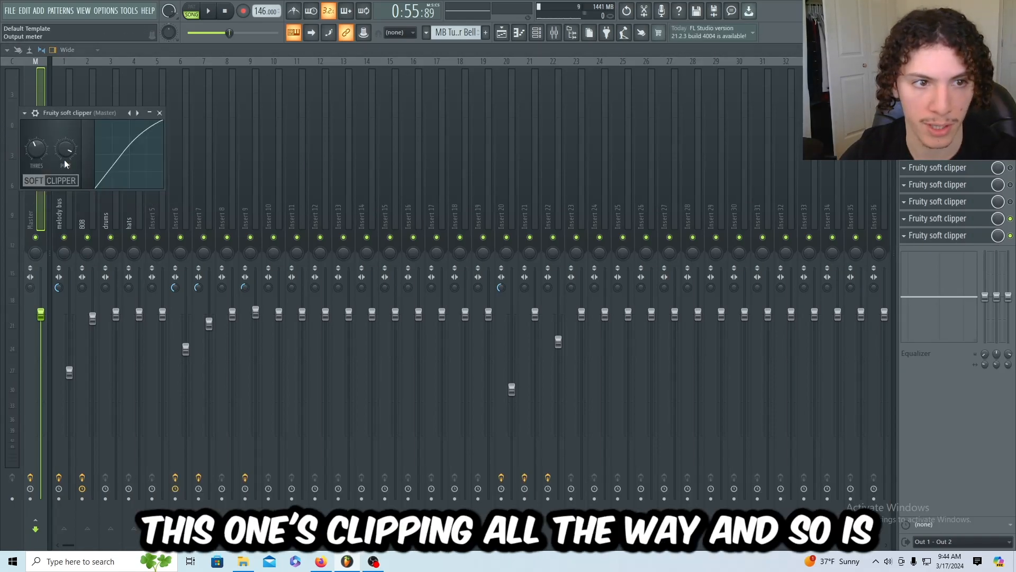
{"action": "left_click", "coordinate": [502, 33]}
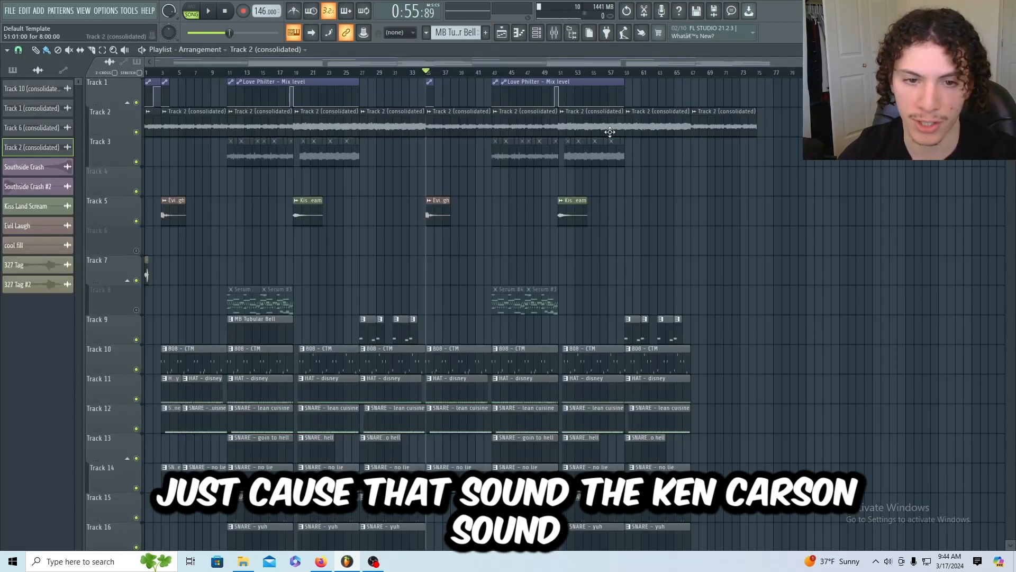